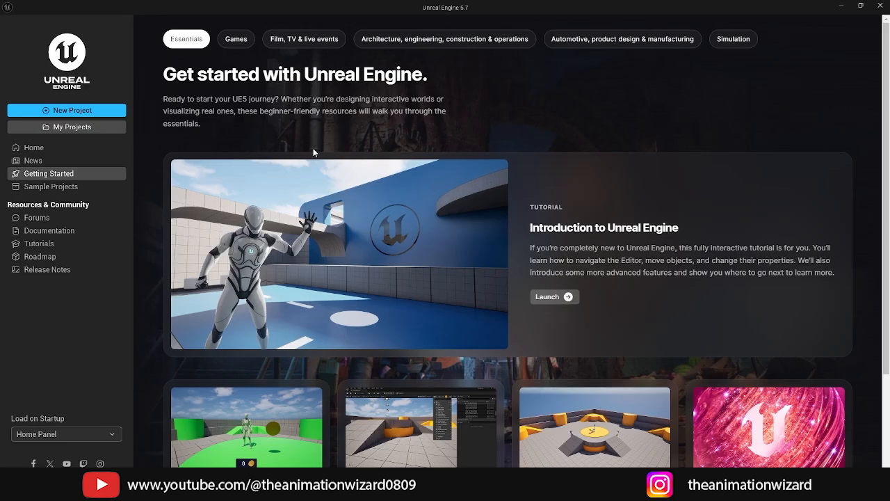
Step: Open the existing TEST project from the saved projects
click(59, 130)
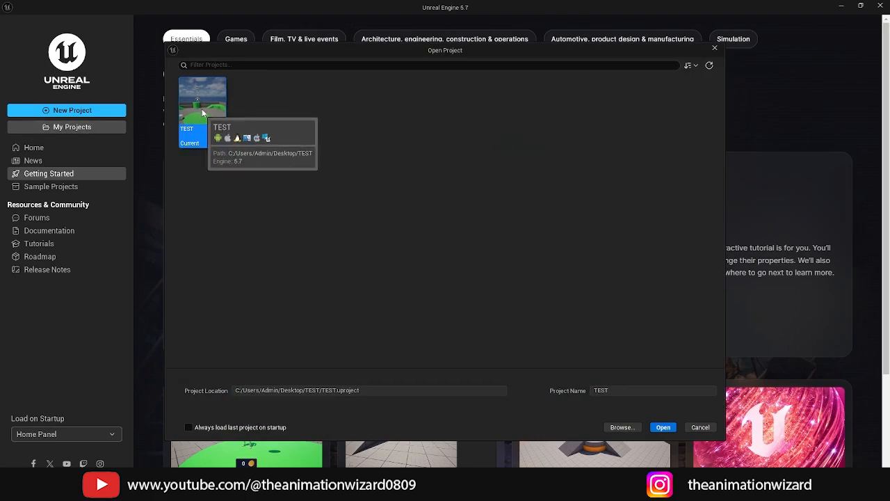
click(663, 427)
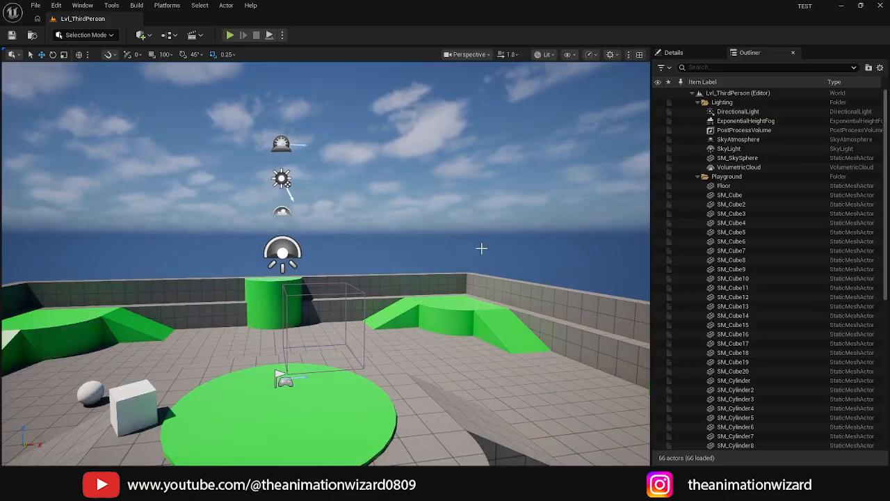
alt+drag(422, 204, 390, 205)
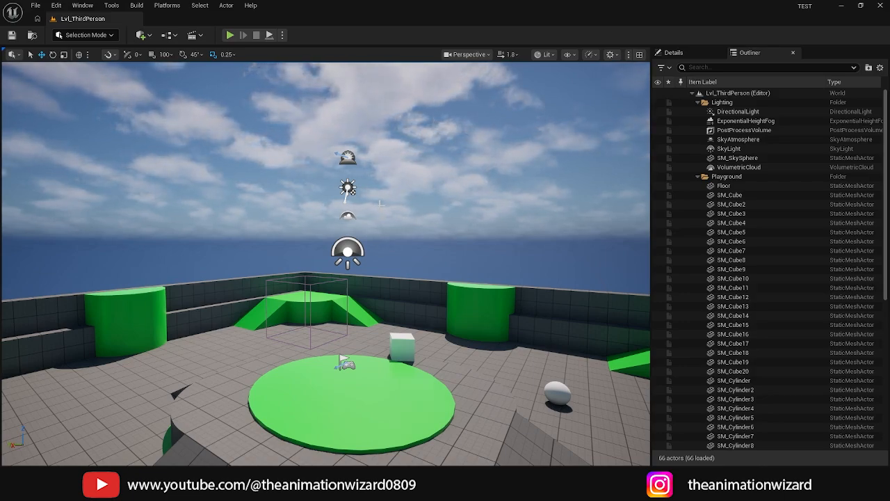
Step: Bring up the Content Browser drawer over the viewport and reduce its height
key(ctrl+space)
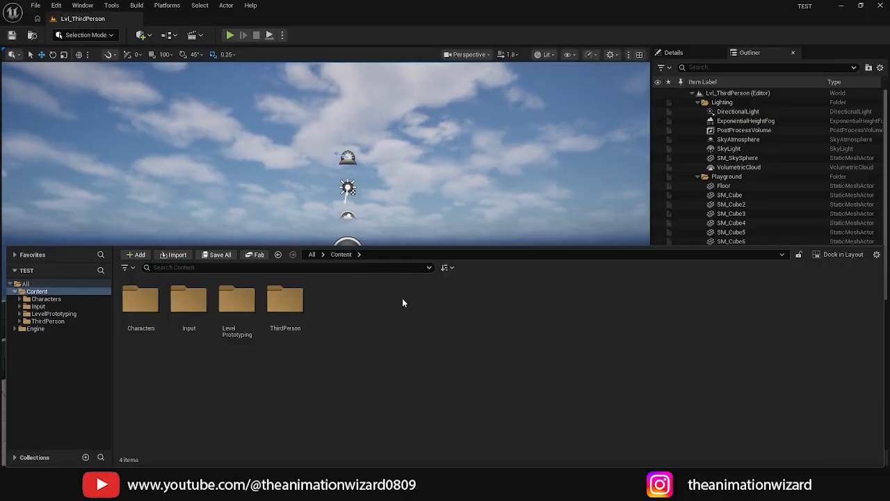
drag(420, 246, 412, 325)
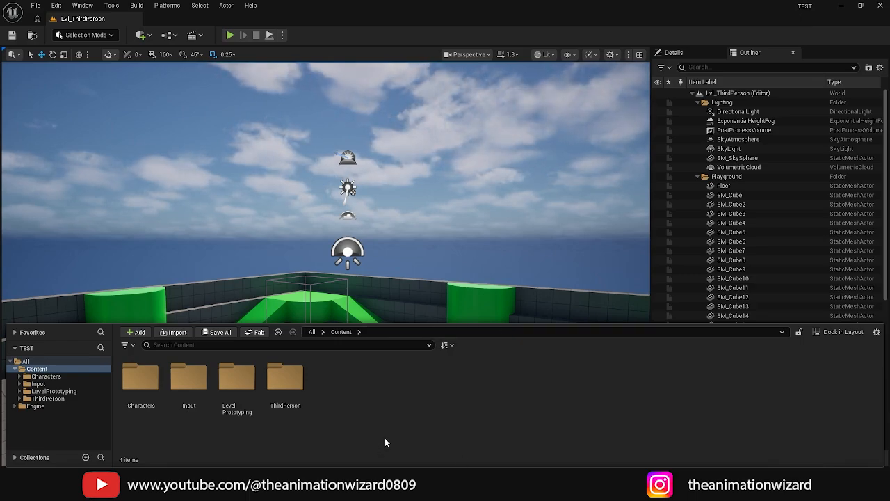
click(208, 272)
key(ctrl+space)
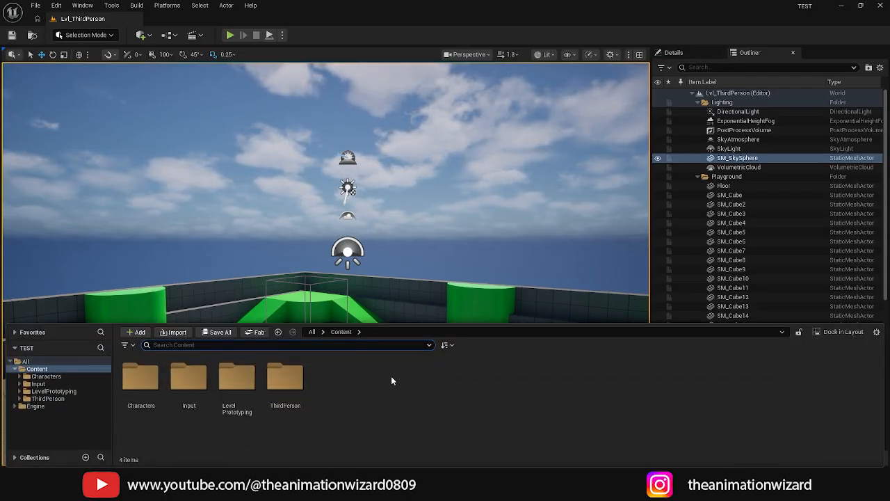
Step: Create a new folder named DEMO in the project's Content folder
right_click(392, 379)
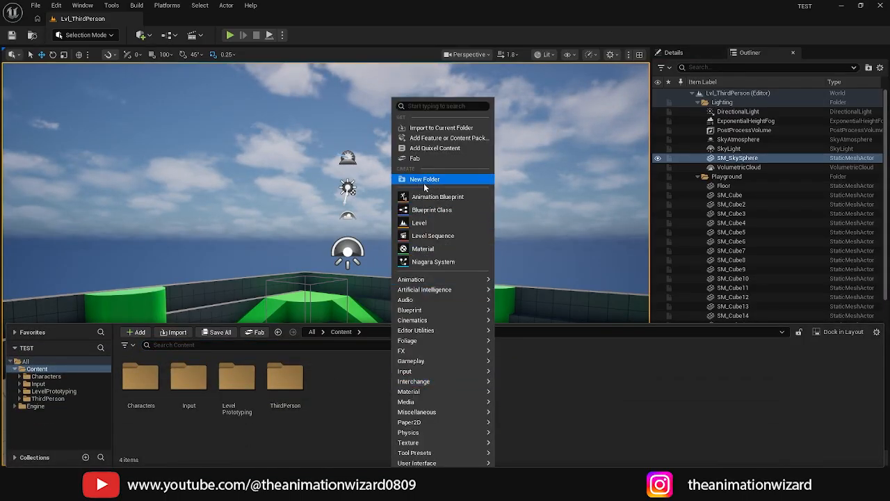
click(387, 392)
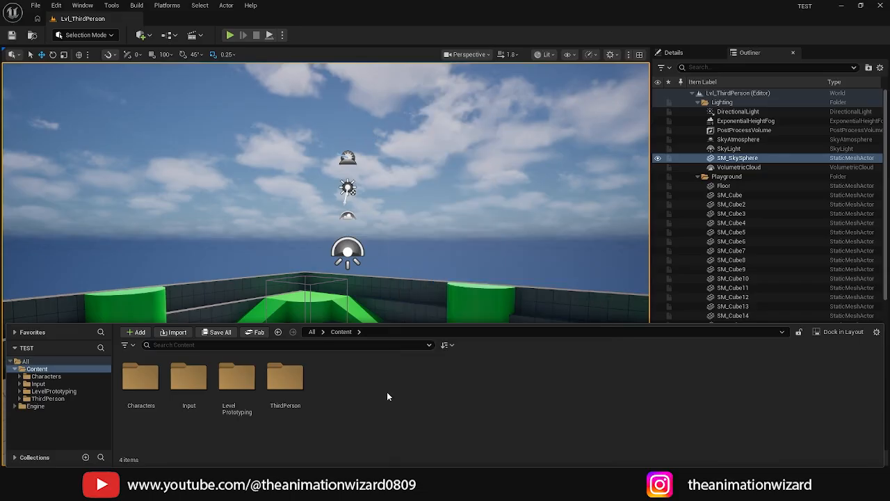
right_click(402, 393)
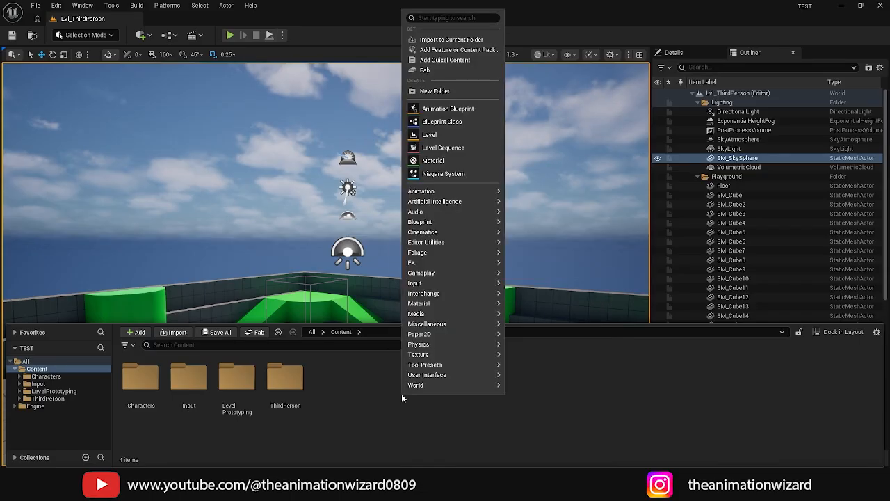
click(430, 92)
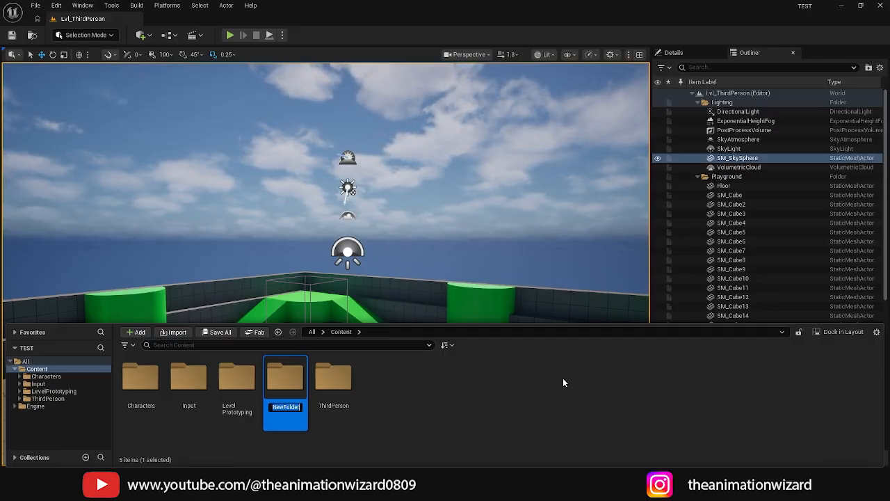
text(DEMO)
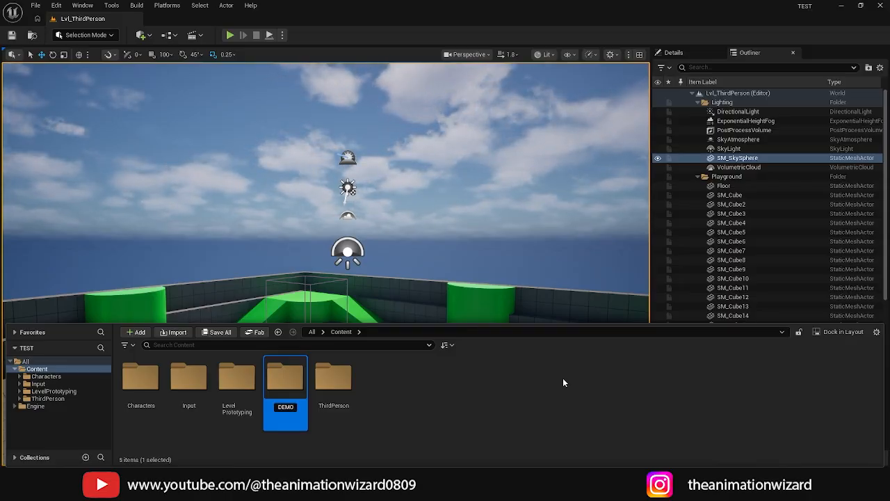
key(Return)
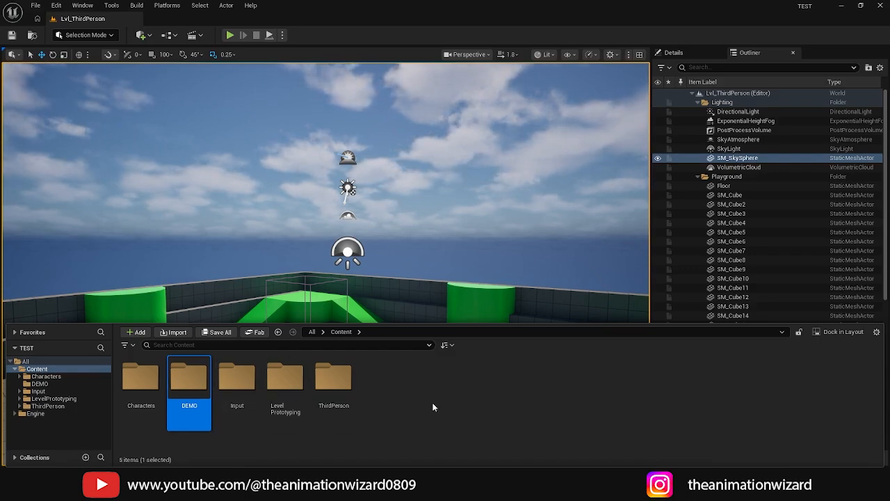
Step: Open the DEMO folder and create a subfolder named Mesh in it
double_click(201, 387)
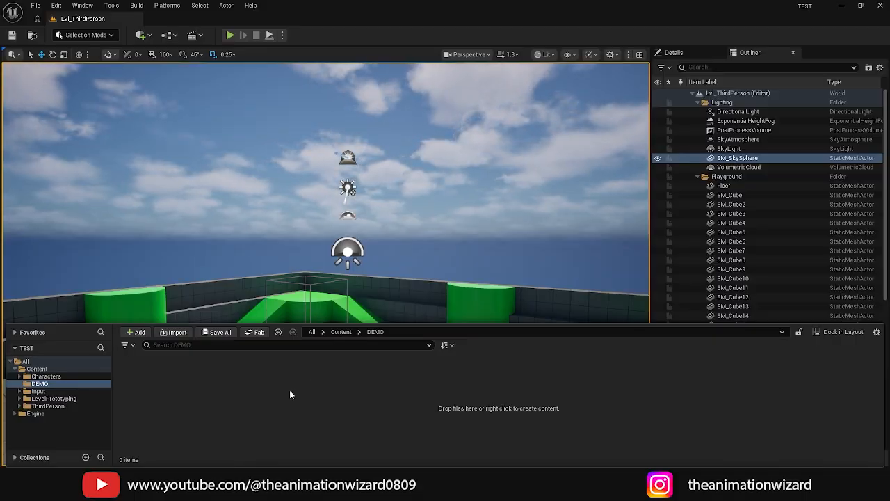
right_click(272, 397)
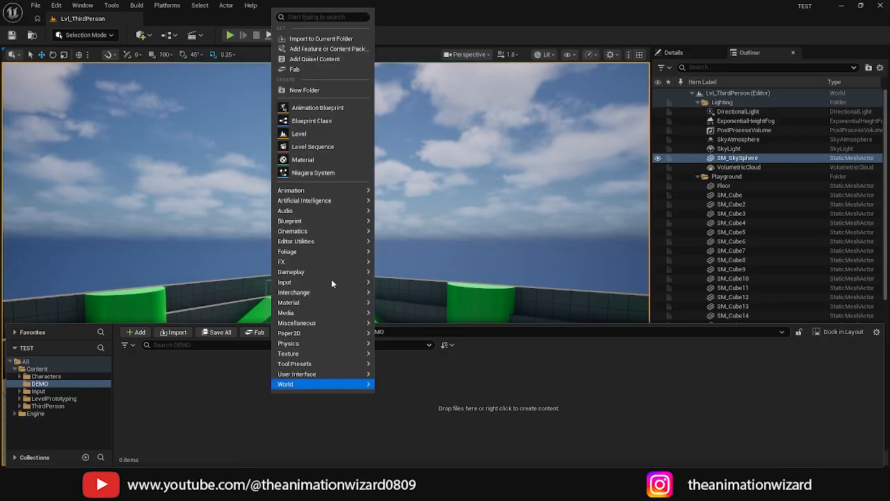
click(300, 90)
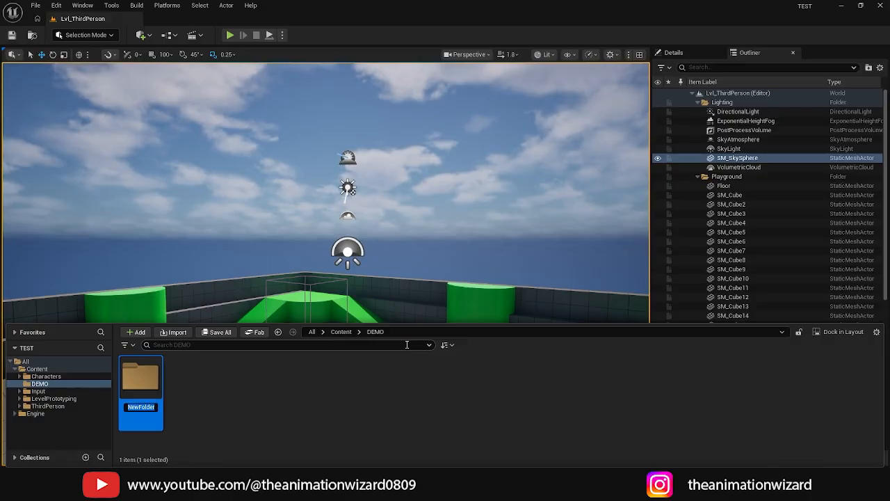
text(Mesh)
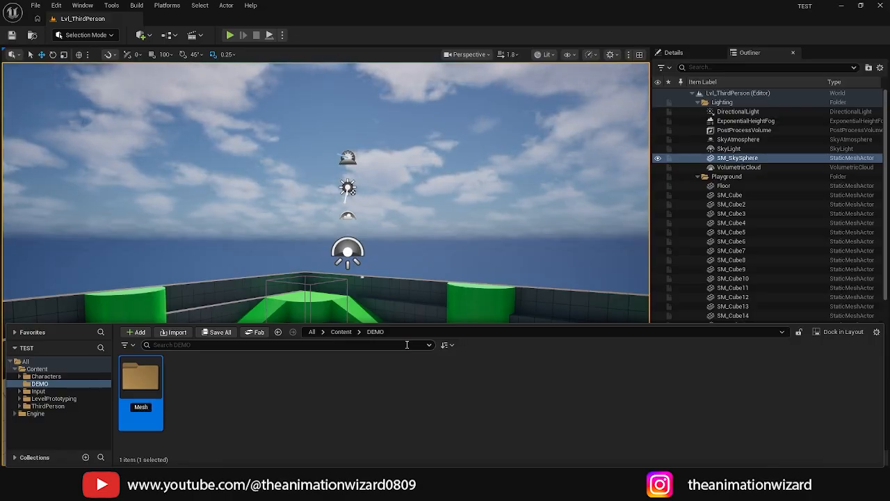
key(Return)
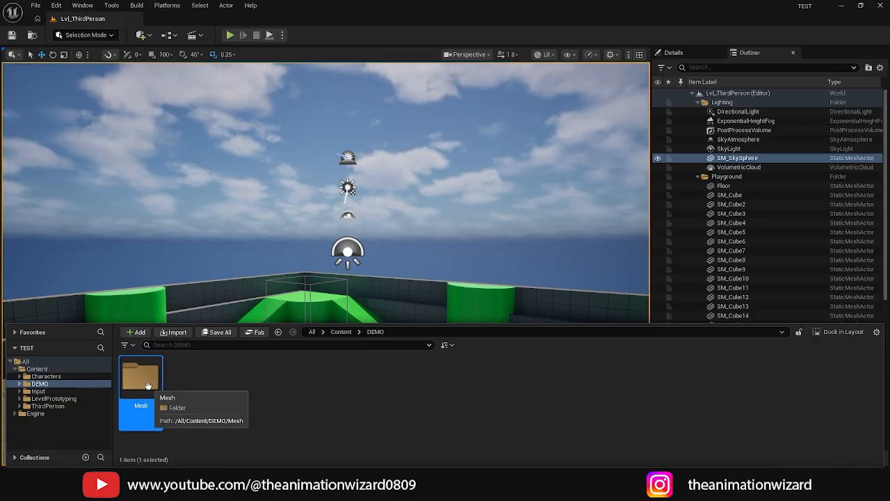
click(249, 406)
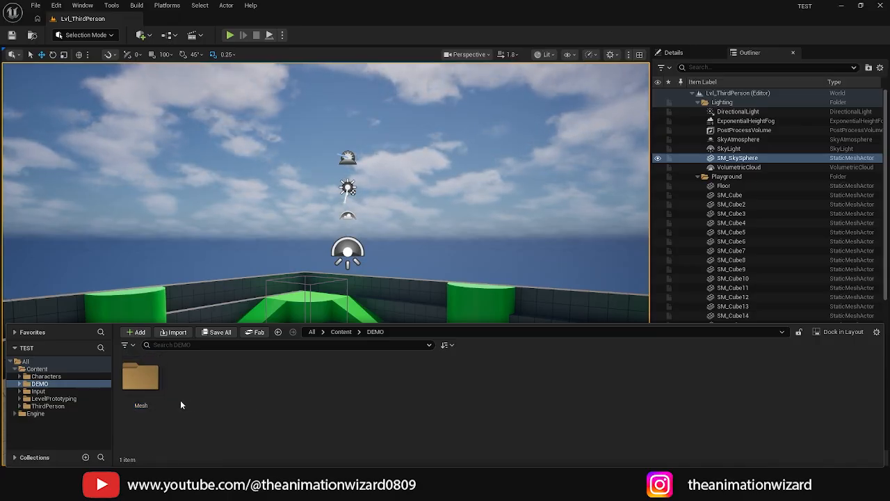
Step: Create a subfolder named Material in the DEMO folder
right_click(230, 398)
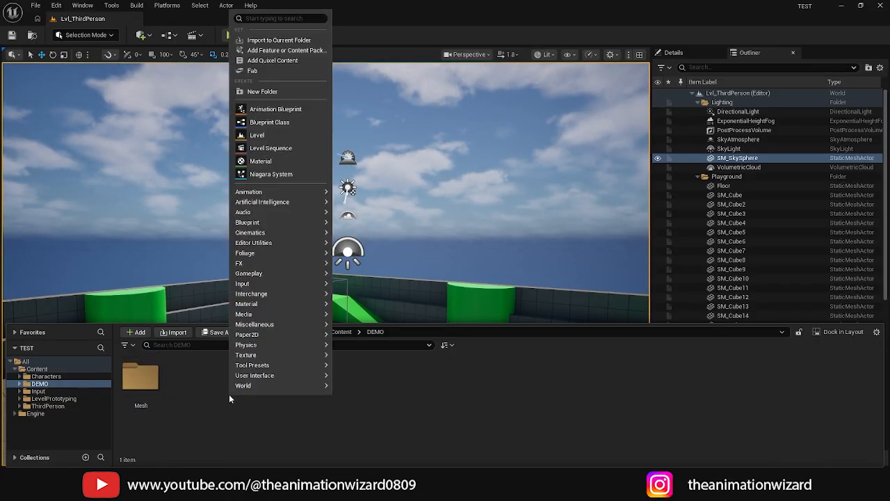
click(255, 92)
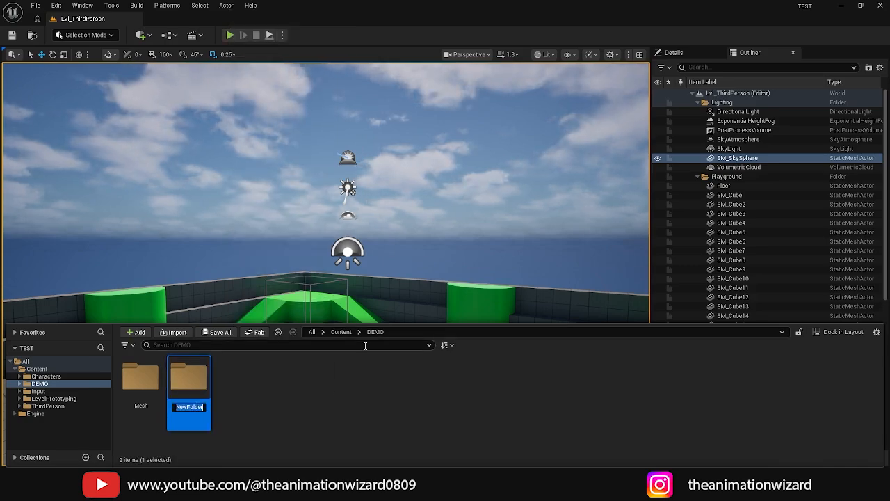
text(Material)
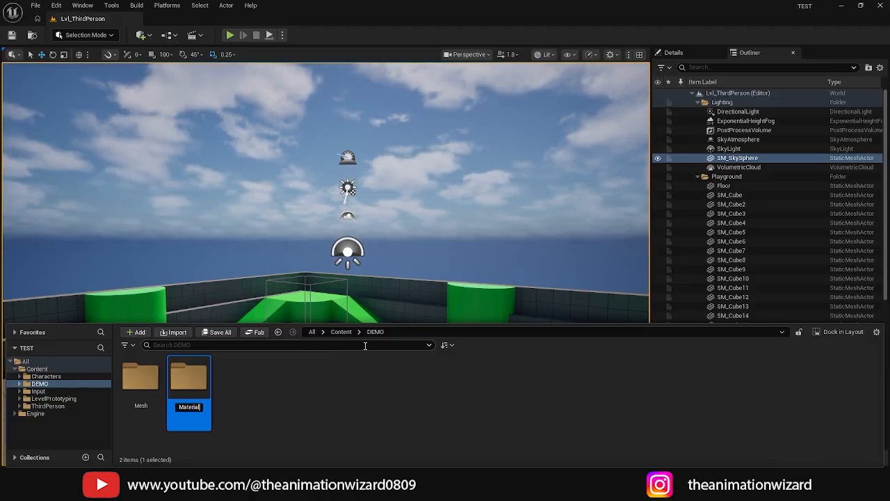
key(Return)
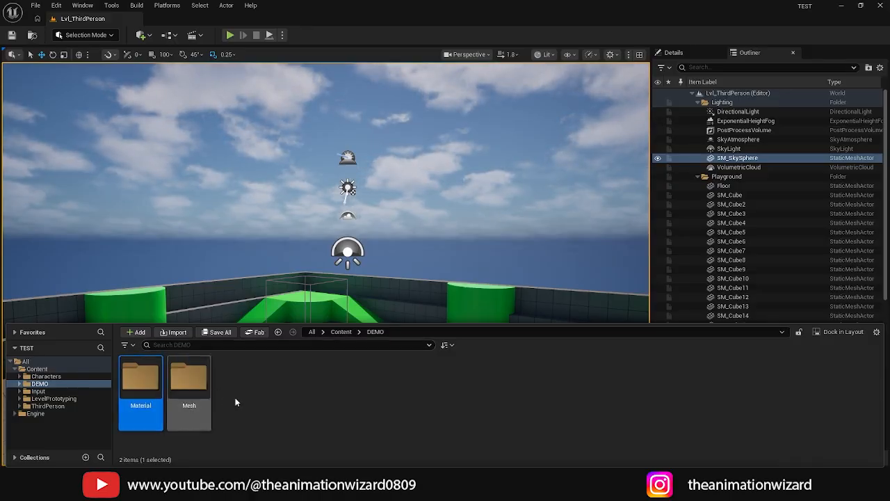
click(243, 418)
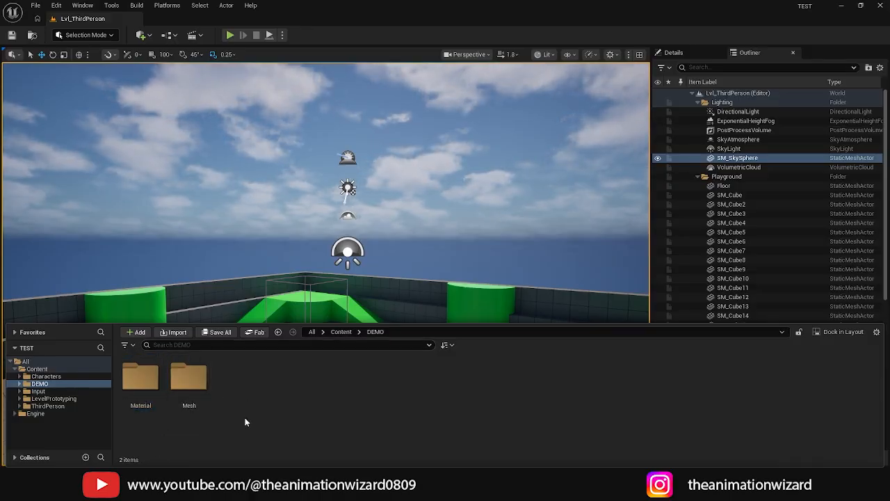
Step: Create a subfolder named Texture in the DEMO folder, ending back at the DEMO folder level
right_click(242, 380)
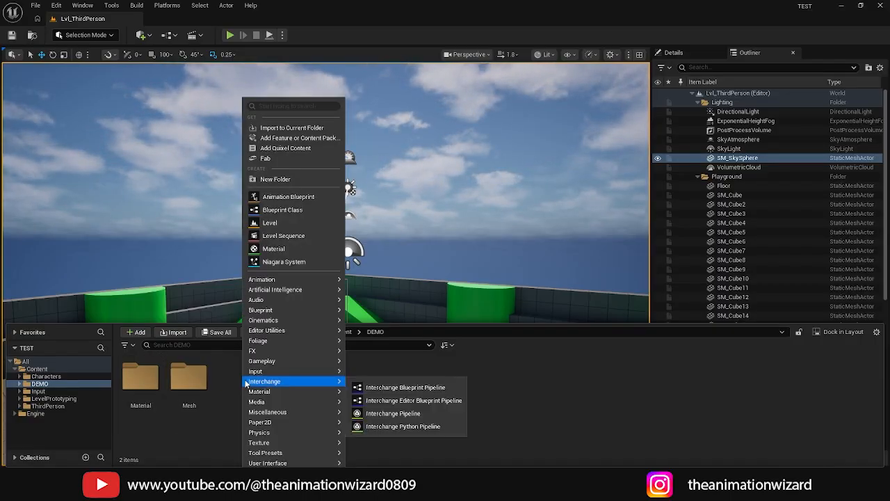
click(271, 180)
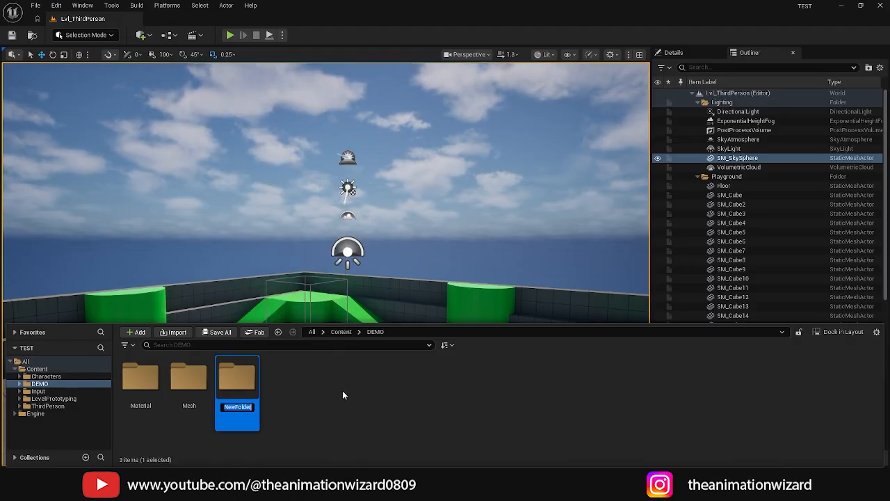
text(Texture)
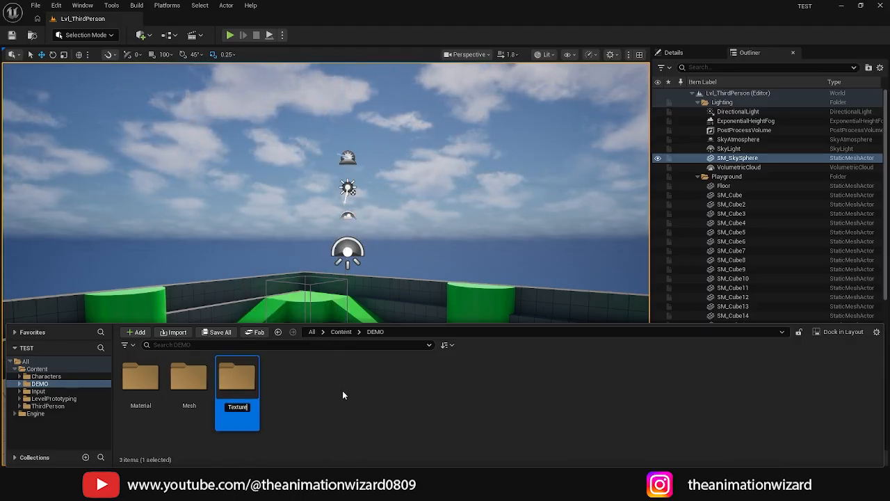
key(Return)
key(Return)
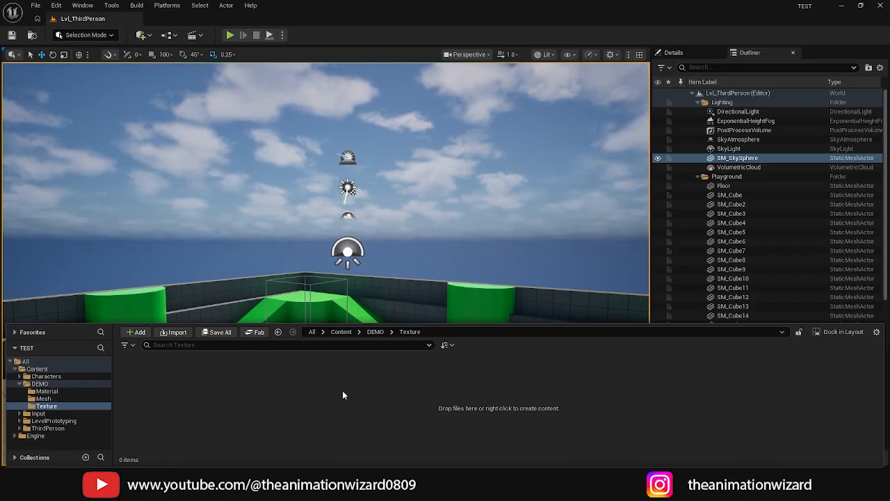
click(368, 333)
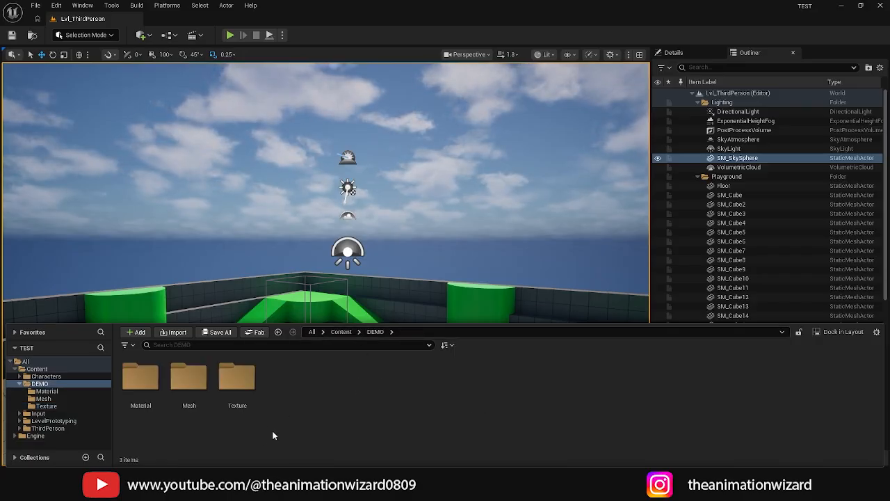
Step: Create a subfolder named Maps in the DEMO folder
right_click(310, 394)
click(341, 85)
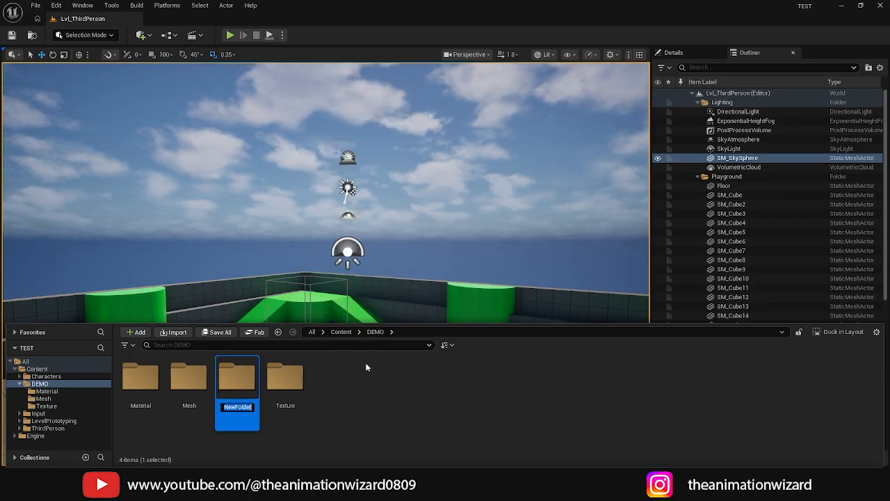
text(Maps)
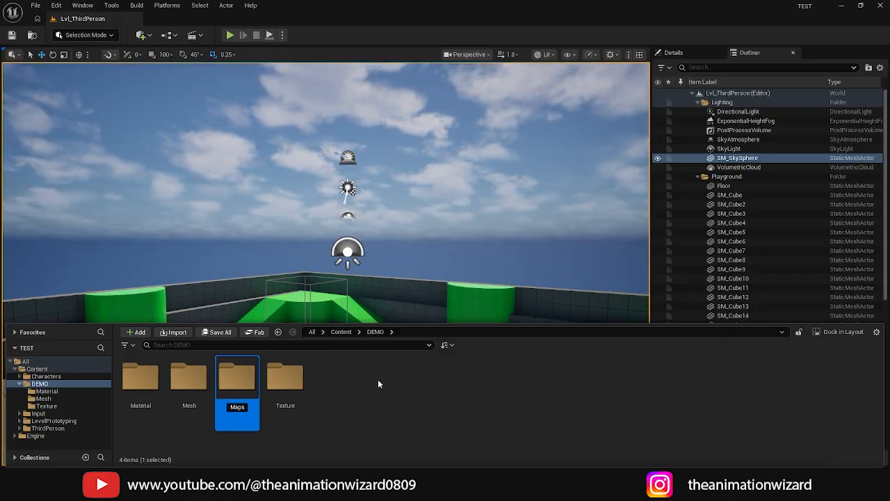
key(Return)
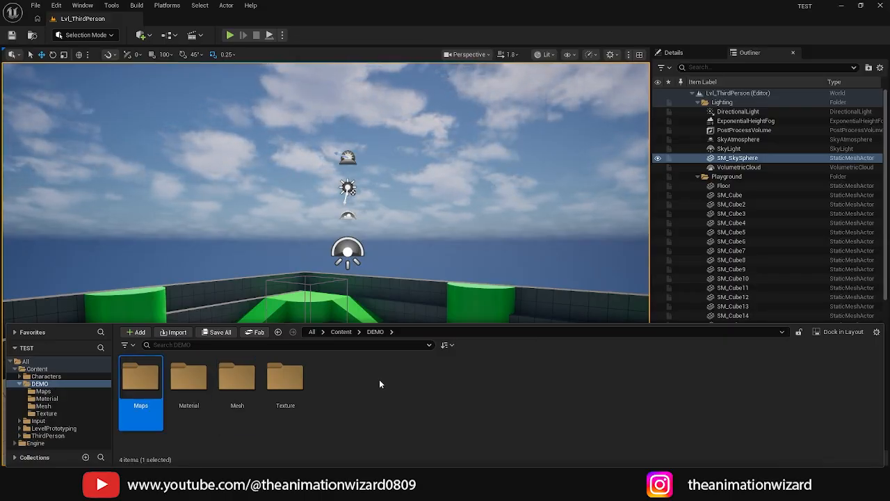
click(249, 438)
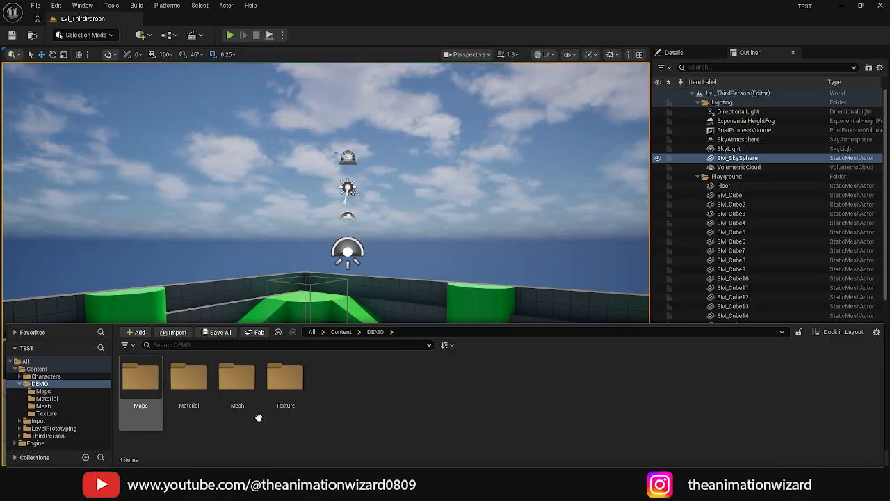
Step: Create a subfolder named BP in the DEMO folder
right_click(360, 389)
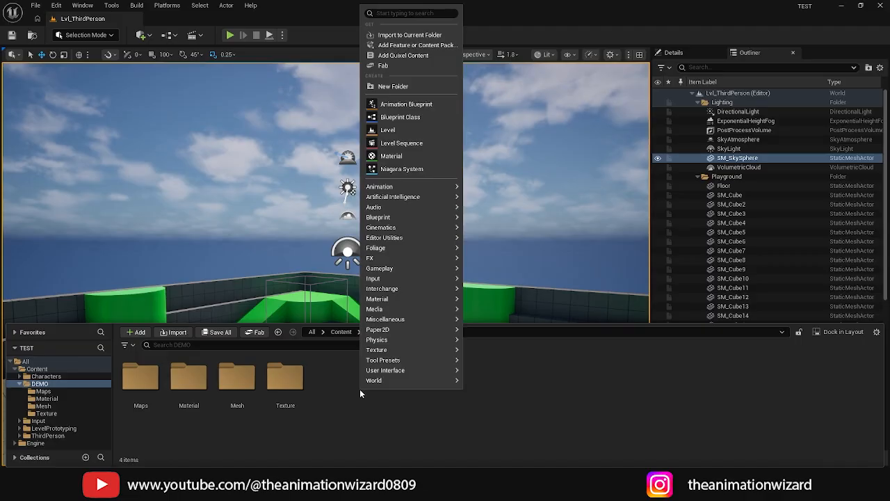
click(393, 86)
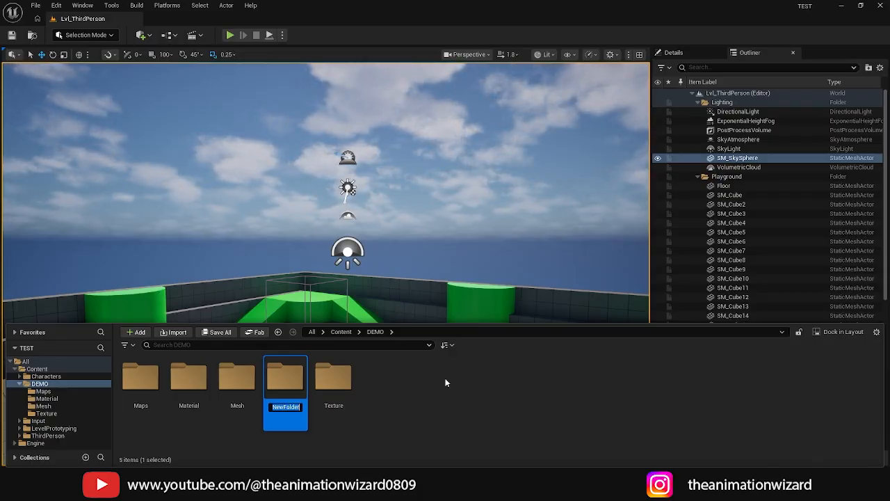
text(BP)
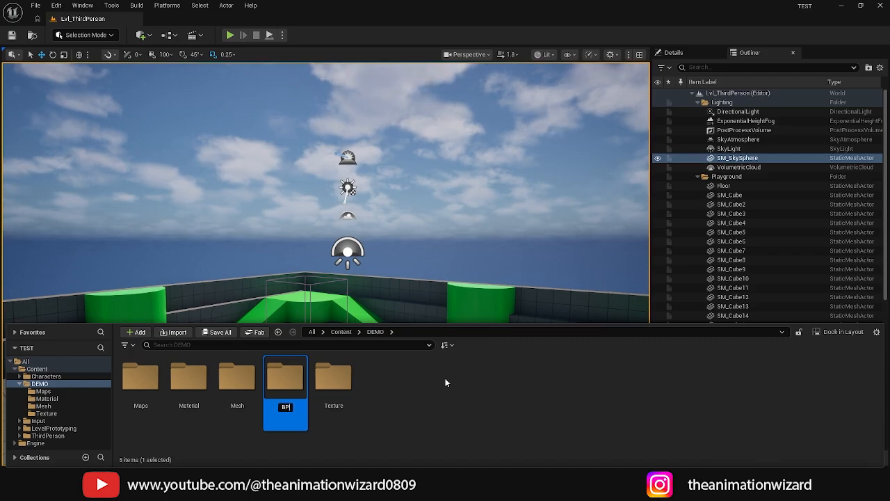
key(Return)
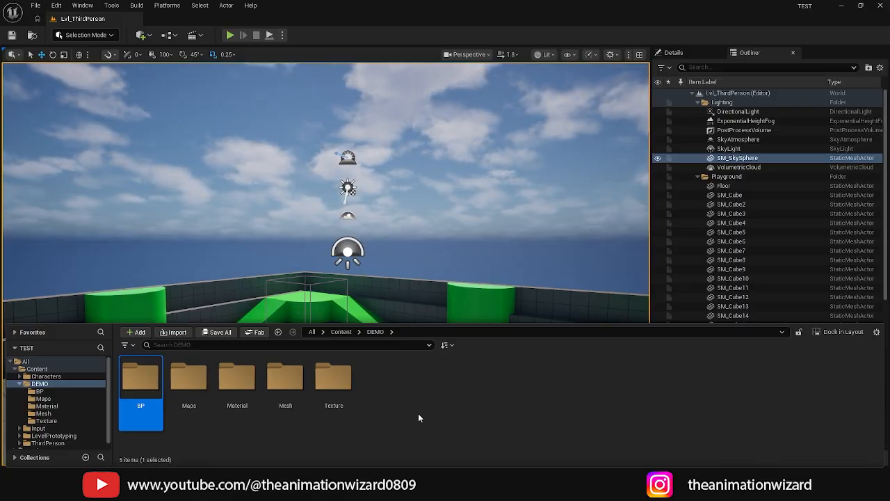
Step: Create a subfolder named Sound in the DEMO folder, ending back at the DEMO folder level
right_click(402, 390)
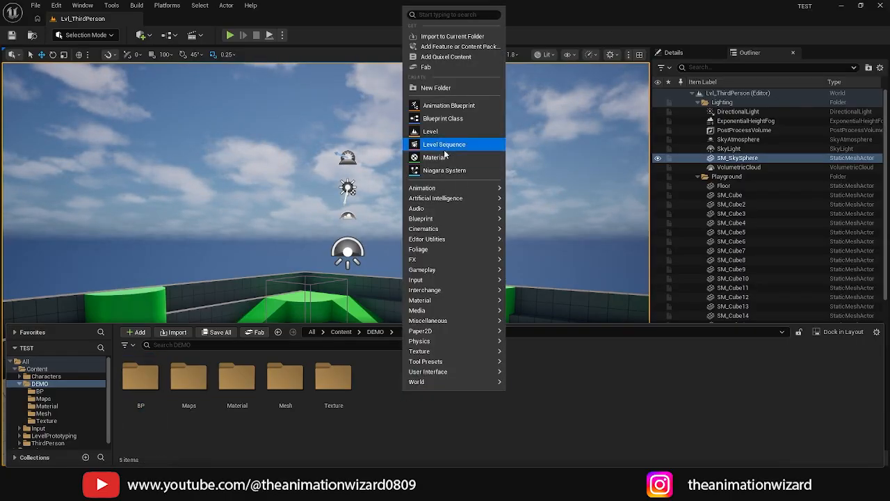
click(436, 87)
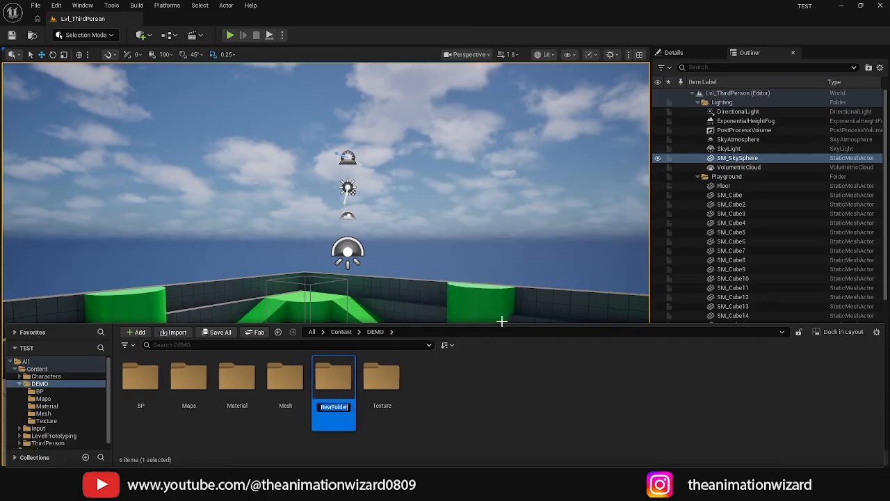
text(Sound)
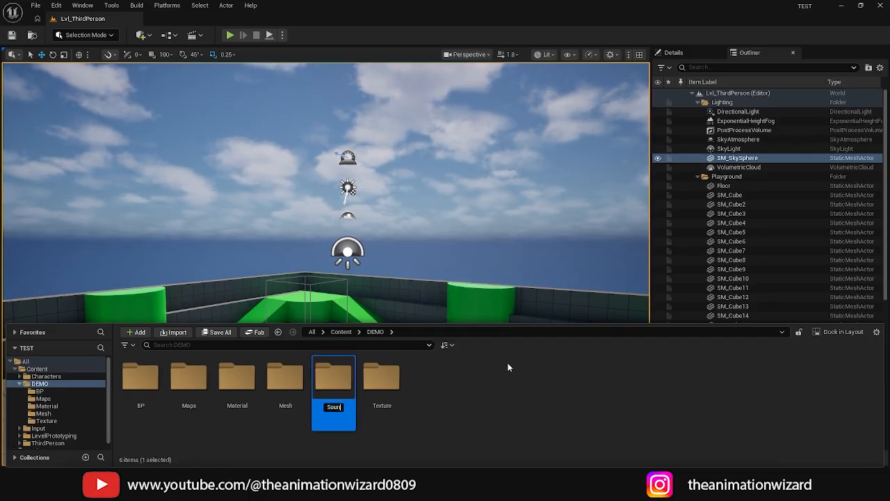
key(Return)
click(506, 373)
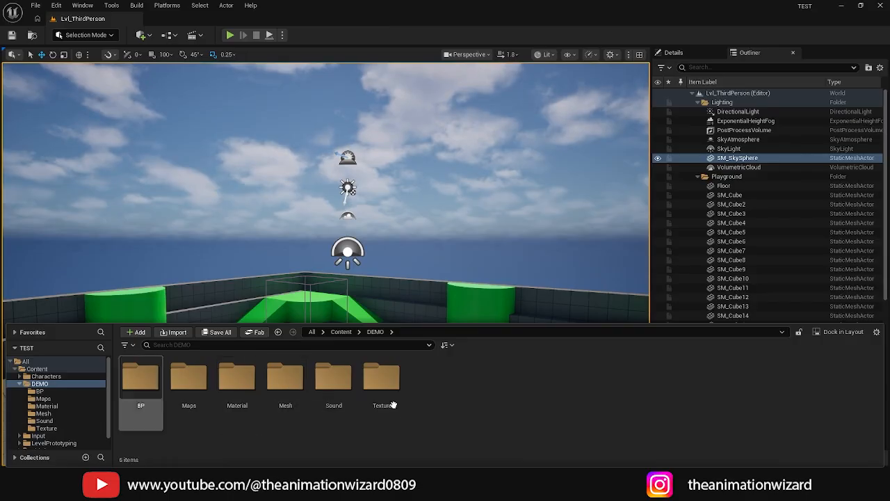
click(341, 332)
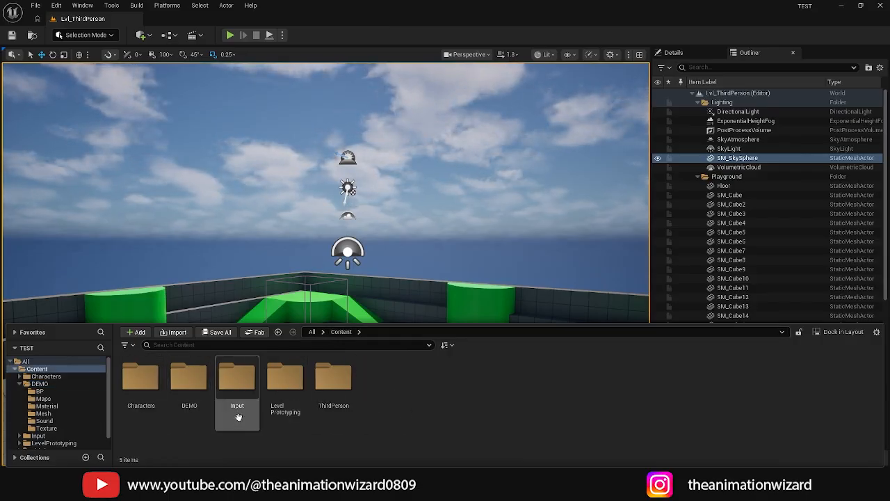
double_click(192, 388)
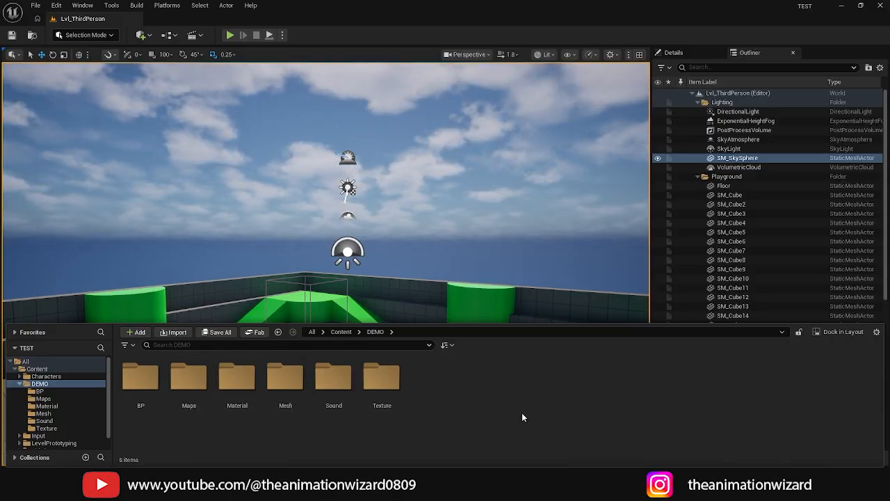
Step: Create a new level from the Basic template
alt+drag(444, 229, 383, 278)
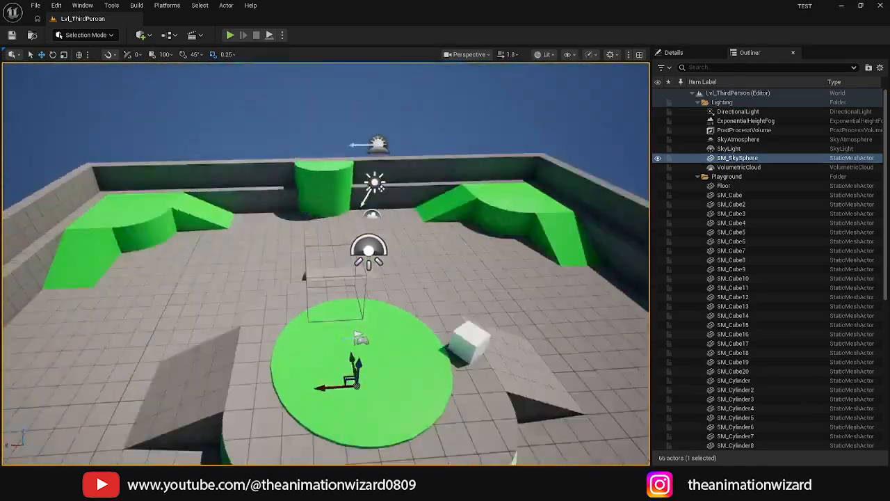
alt+drag(438, 211, 487, 198)
alt+drag(405, 218, 452, 215)
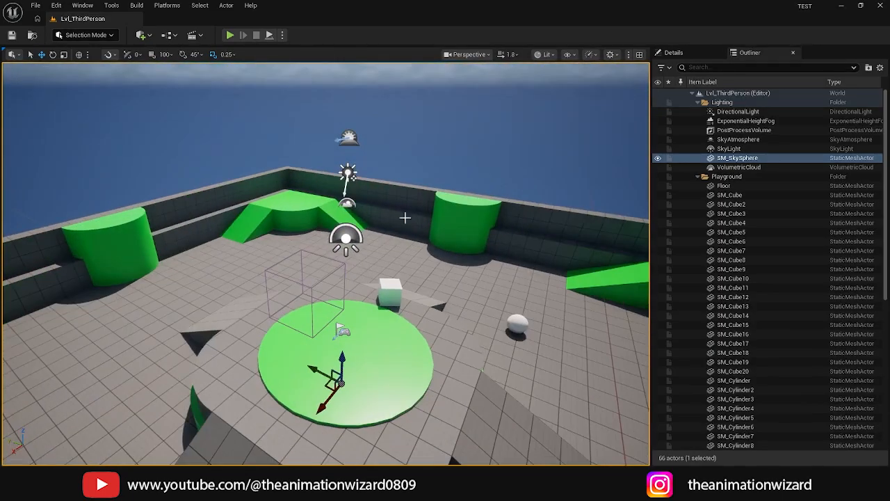
click(34, 7)
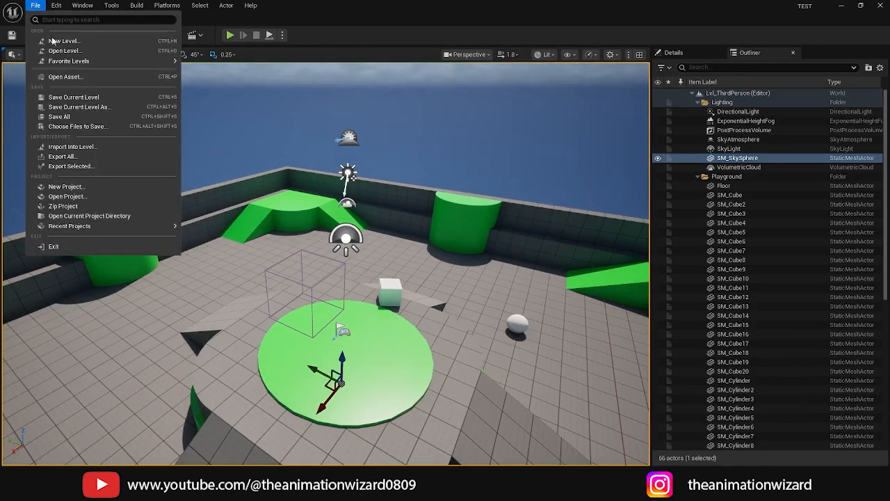
click(61, 41)
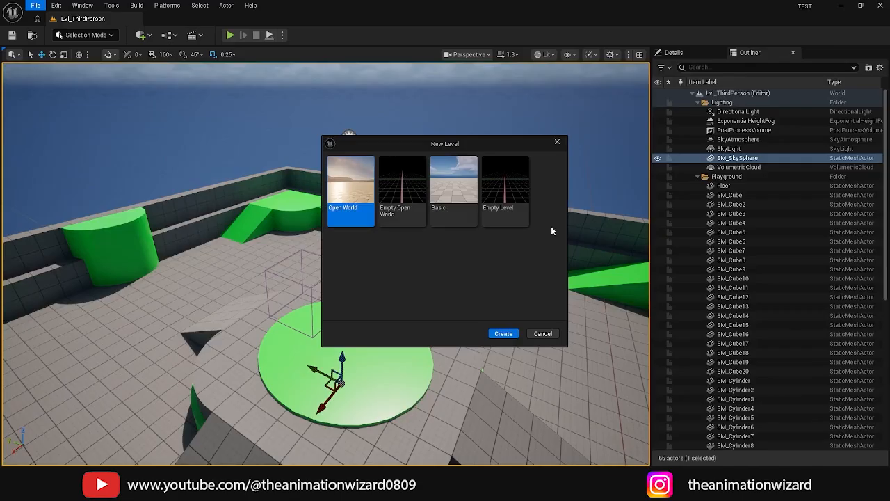
click(455, 184)
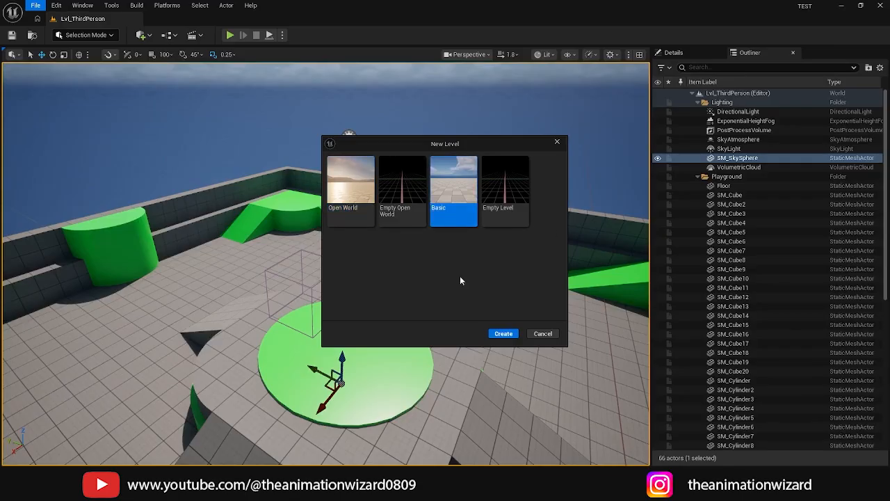
click(503, 333)
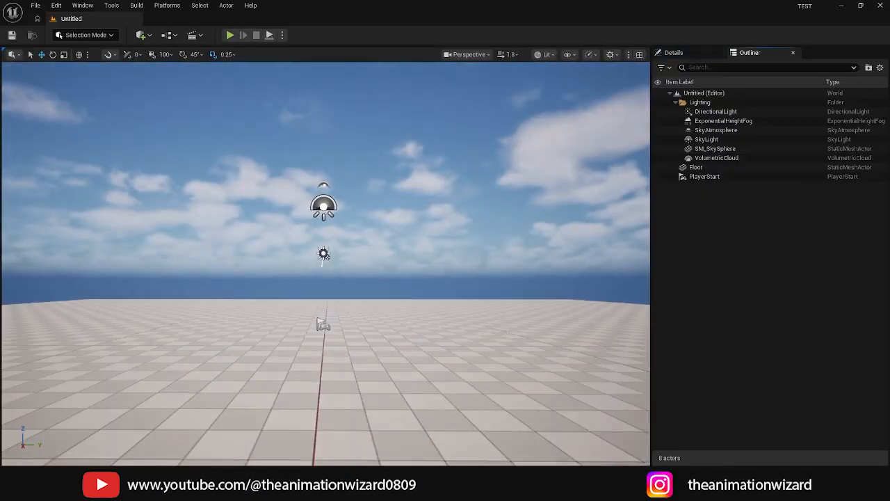
Step: Save the new Basic level as NewMap in the Maps subfolder of the DEMO folder
alt+drag(508, 330, 188, 93)
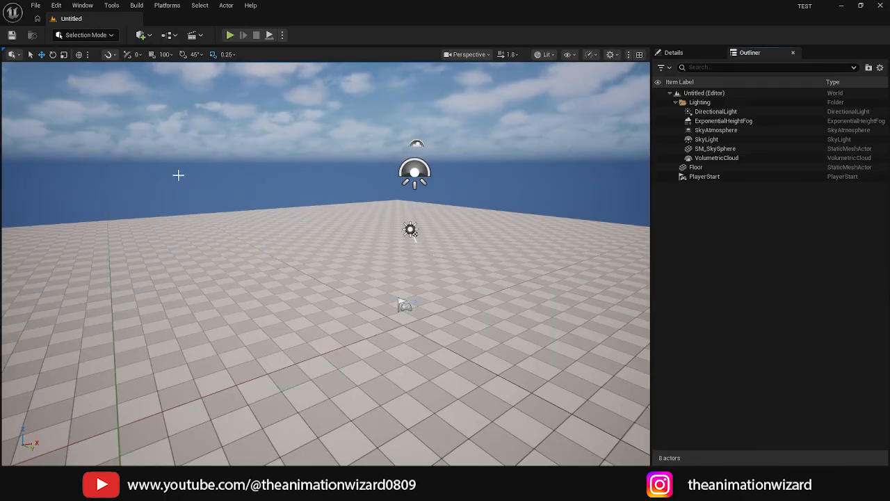
mouse_move(239, 205)
alt+mouse_down()
mouse_move(230, 229)
mouse_move(209, 181)
mouse_move(239, 201)
alt+mouse_up()
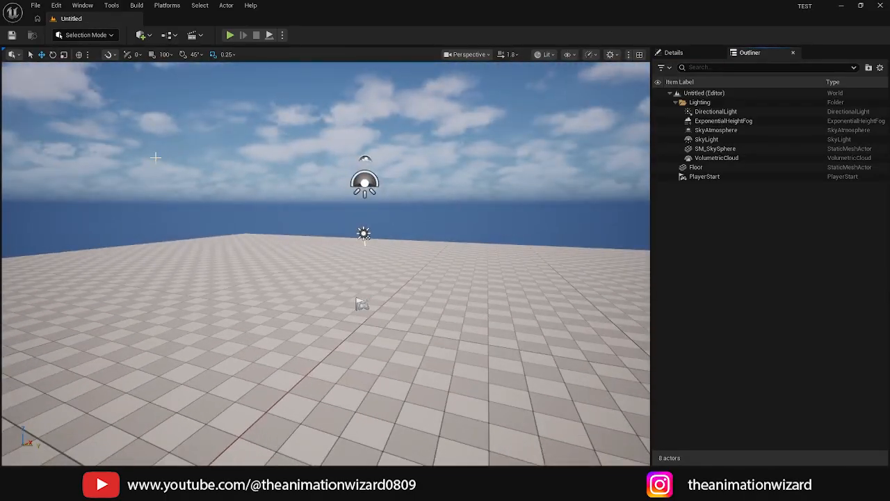
click(36, 6)
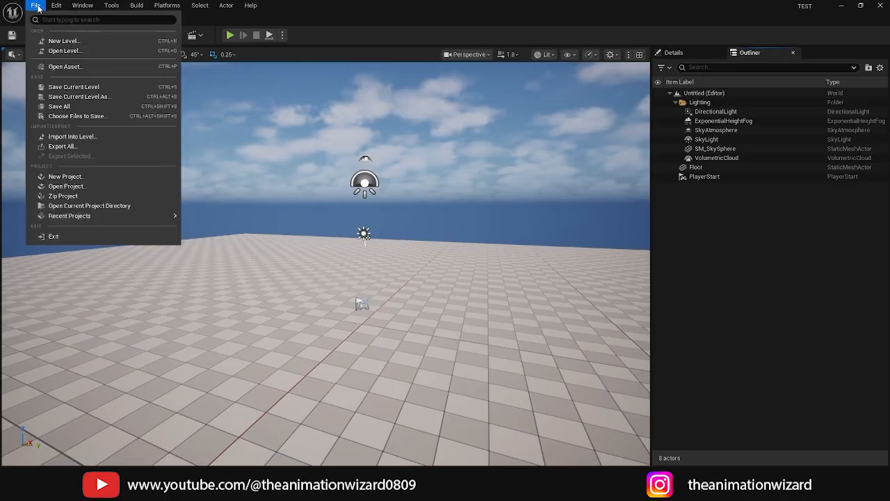
click(71, 88)
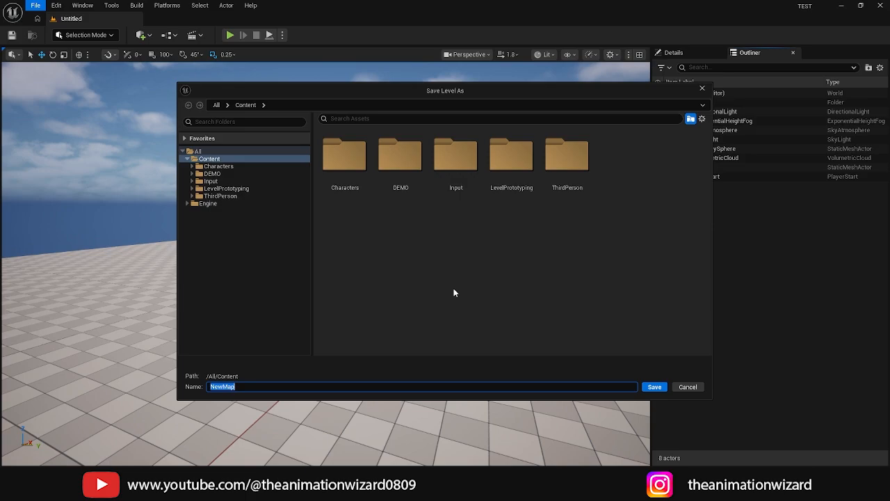
double_click(399, 161)
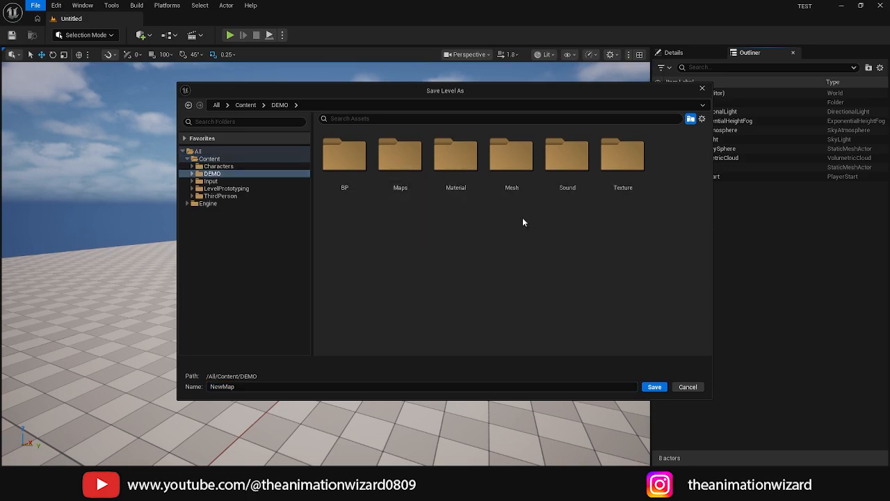
double_click(414, 172)
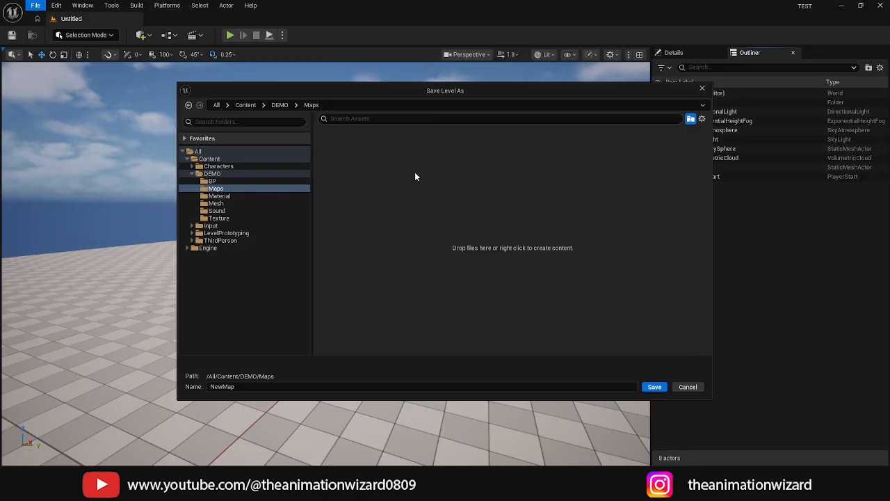
click(353, 386)
key(ctrl+a)
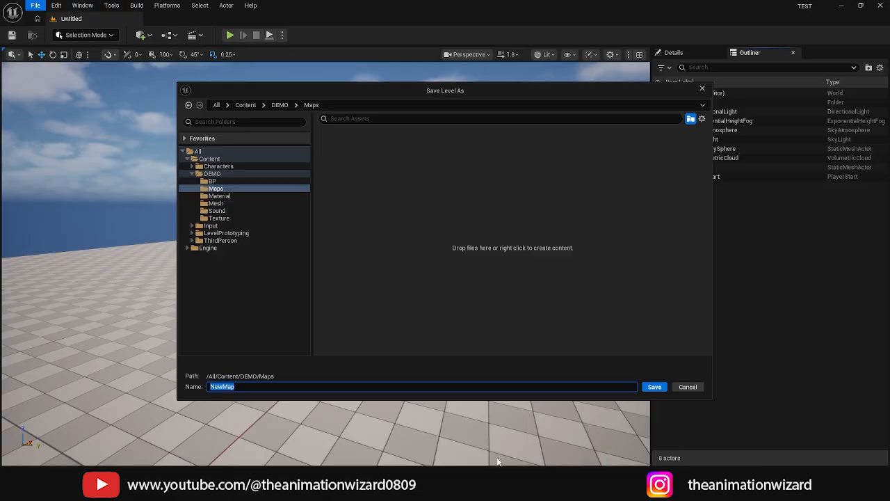
click(653, 387)
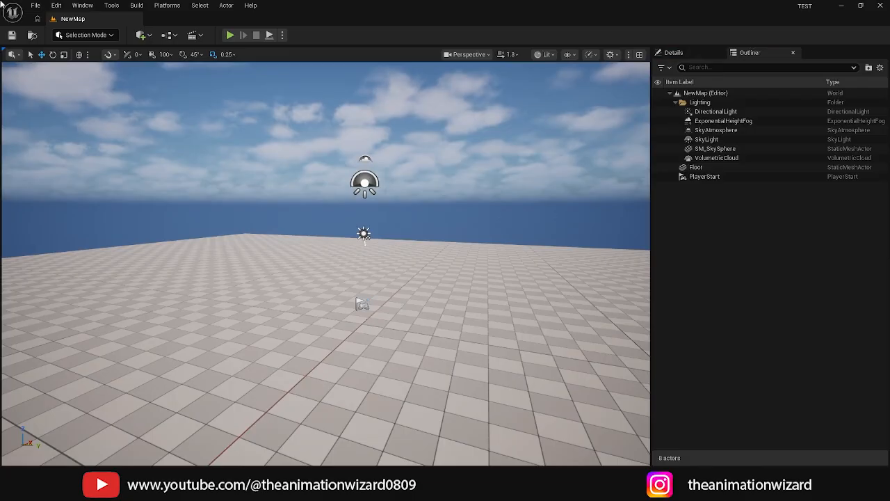
Step: Create another new level from the Open World template
click(33, 6)
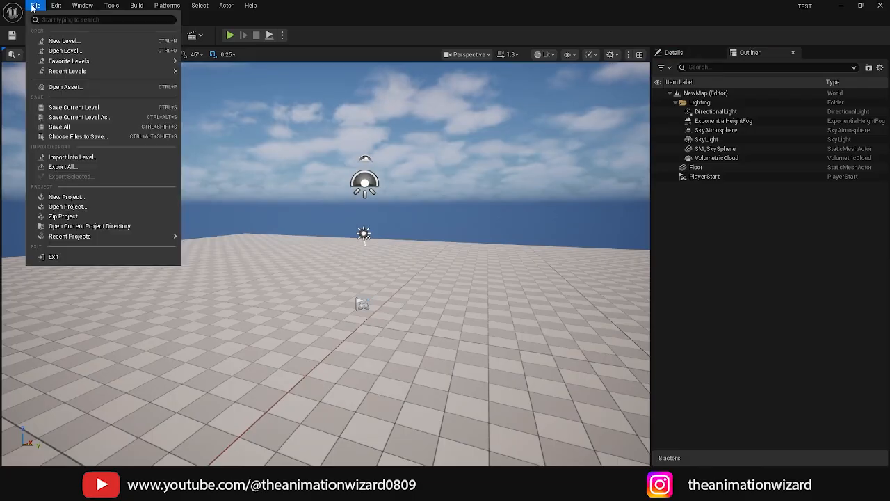
click(61, 42)
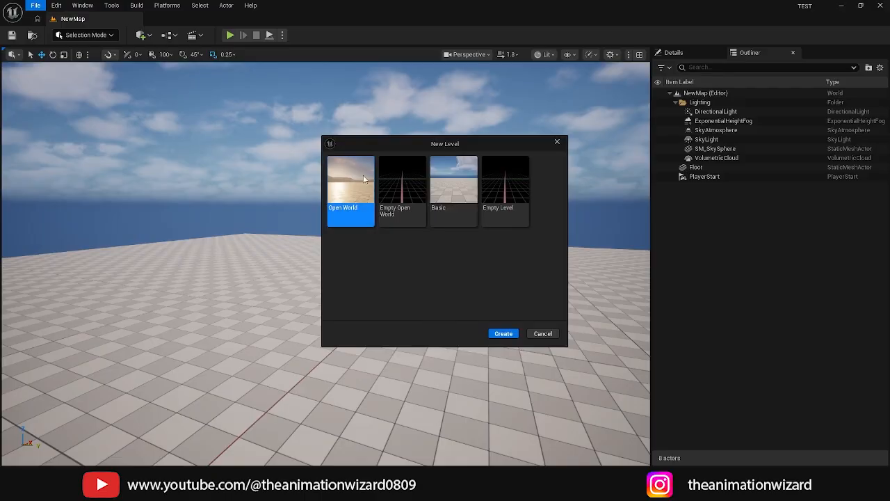
click(503, 334)
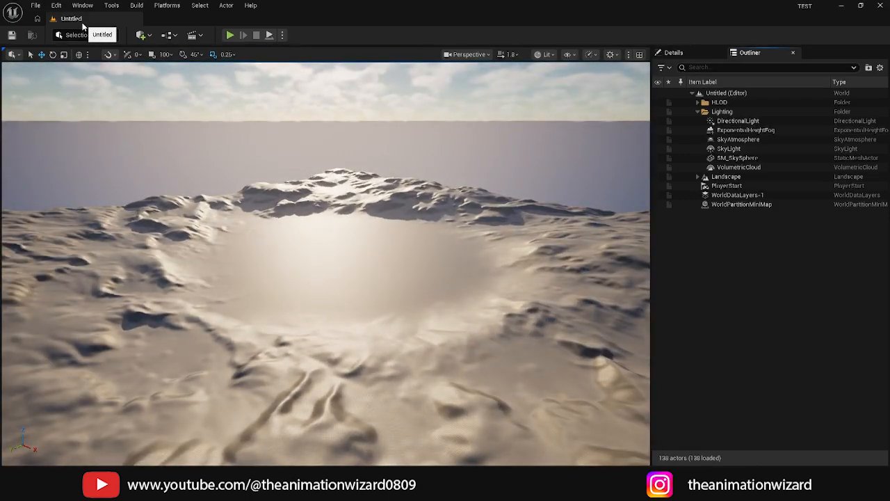
Step: Save the Open World level under the name DEMO in the DEMO folder's Maps subfolder
click(33, 6)
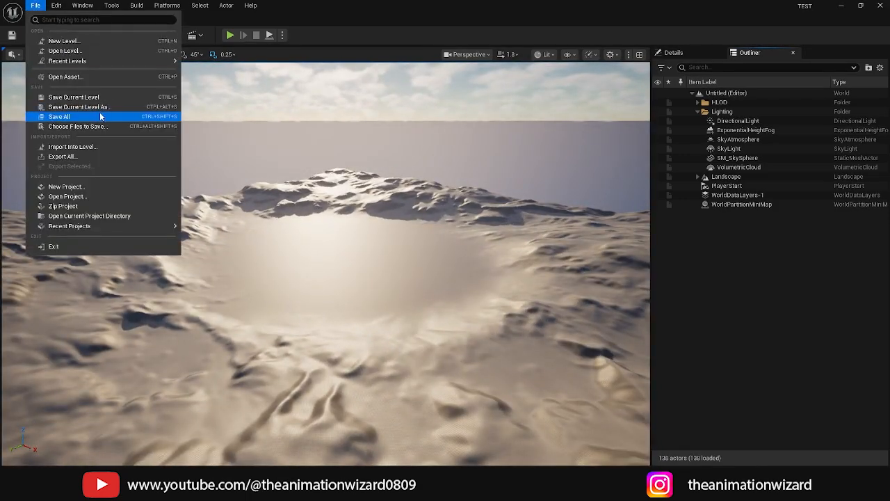
click(73, 98)
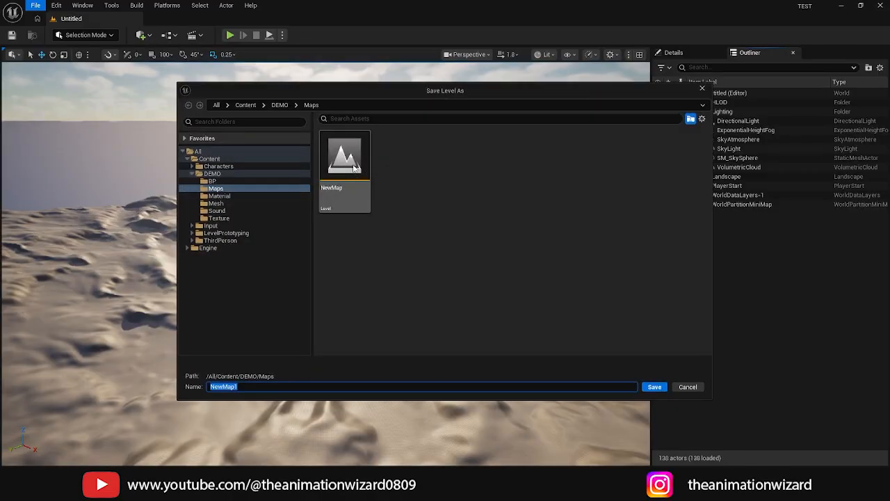
drag(254, 388, 120, 363)
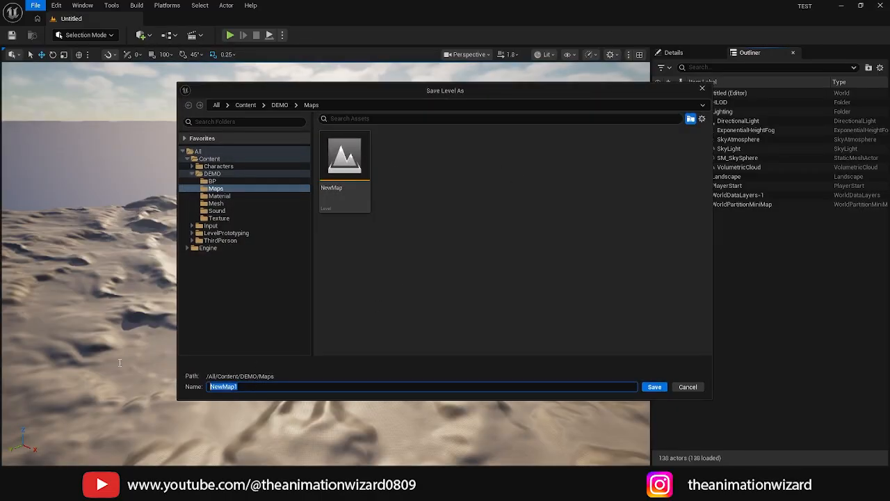
text(DEMO)
click(654, 387)
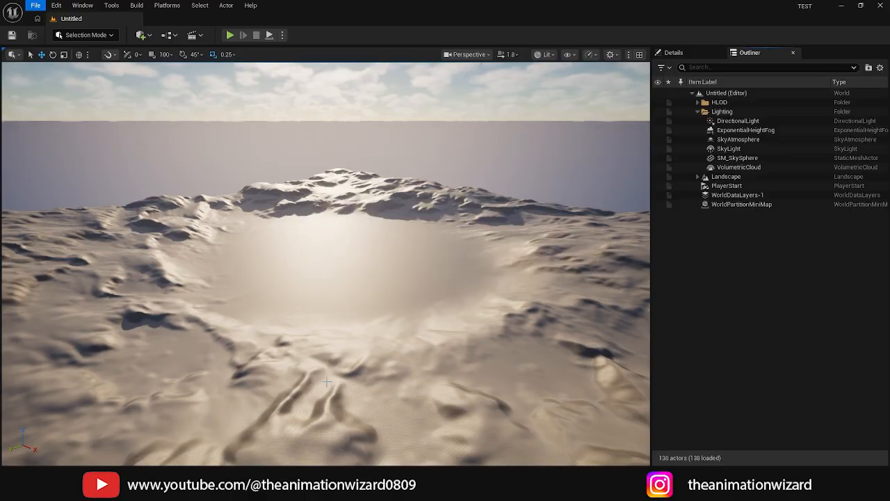
Step: Open the Maps subfolder of the DEMO folder in the Content Browser to check the saved levels
key(ctrl+space)
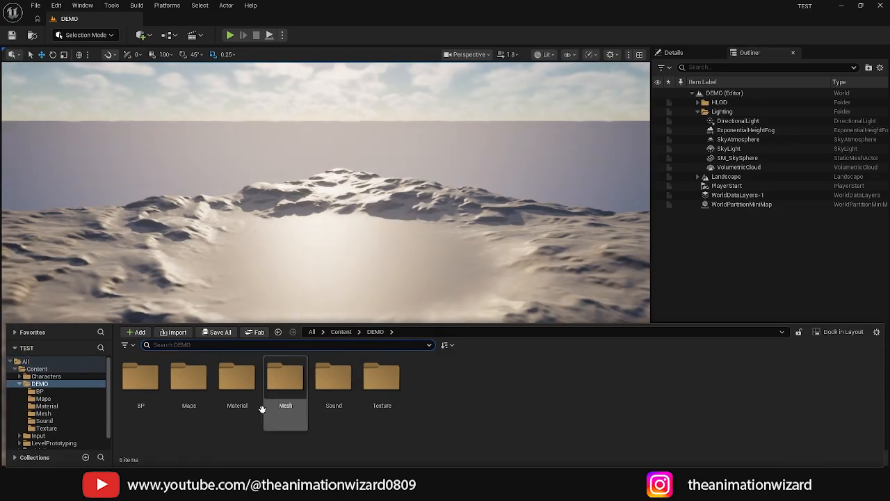
click(341, 332)
double_click(189, 378)
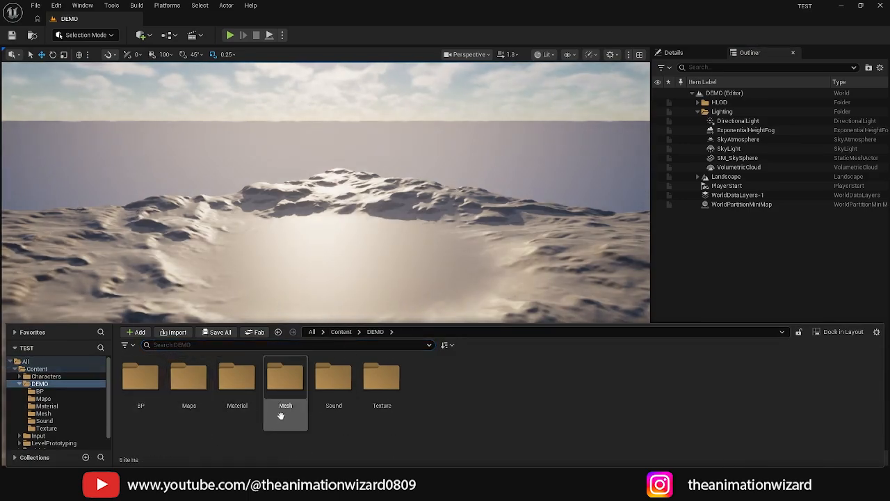
double_click(189, 400)
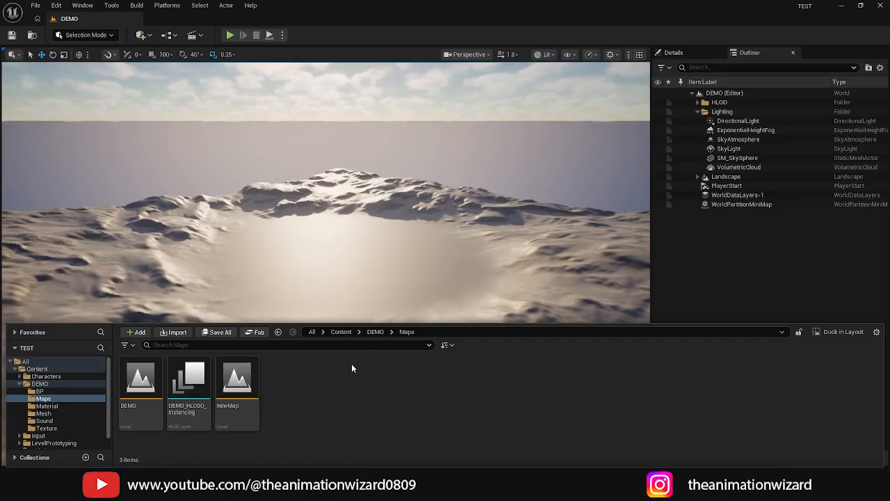
Step: Open the NewMap level from the DEMO folder's Maps subfolder through the Open Level dialog
click(37, 5)
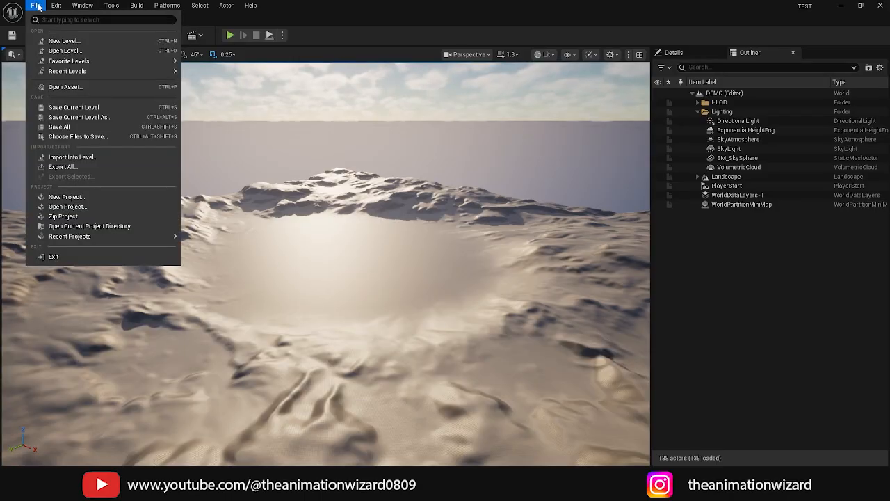
click(61, 51)
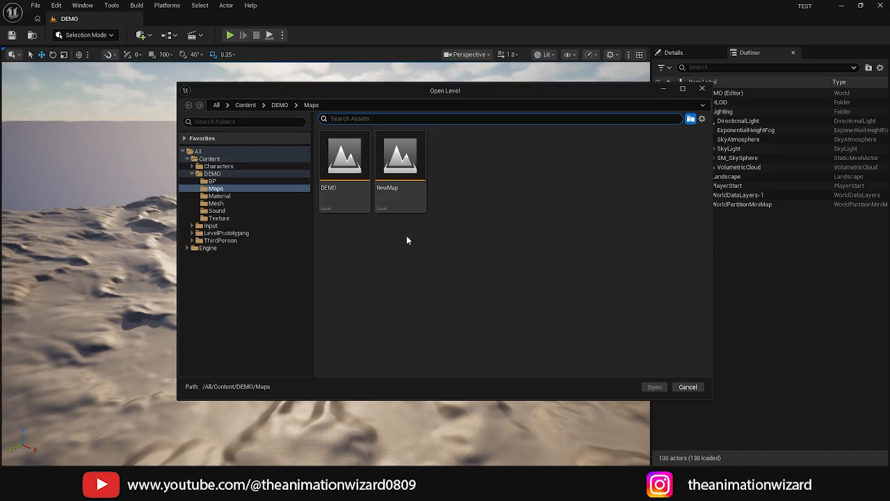
click(396, 174)
double_click(396, 174)
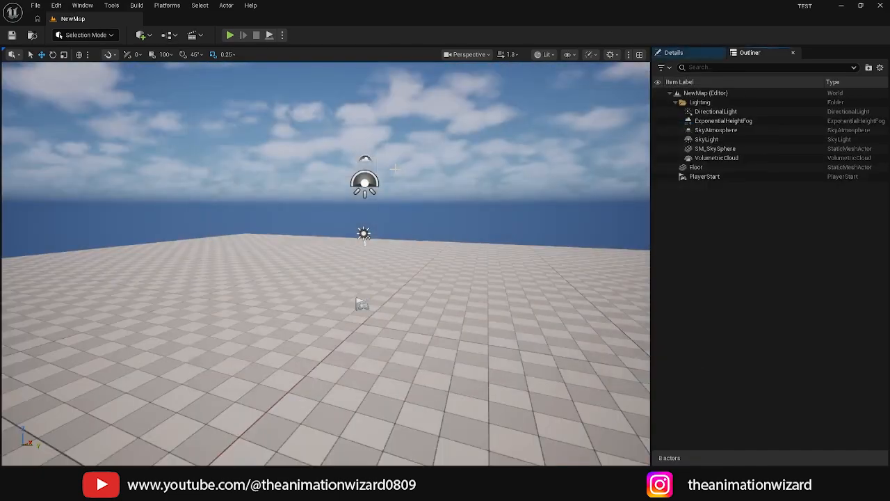
Step: Switch back to the DEMO level by opening its asset from the Maps folder in the Content Browser
key(ctrl+space)
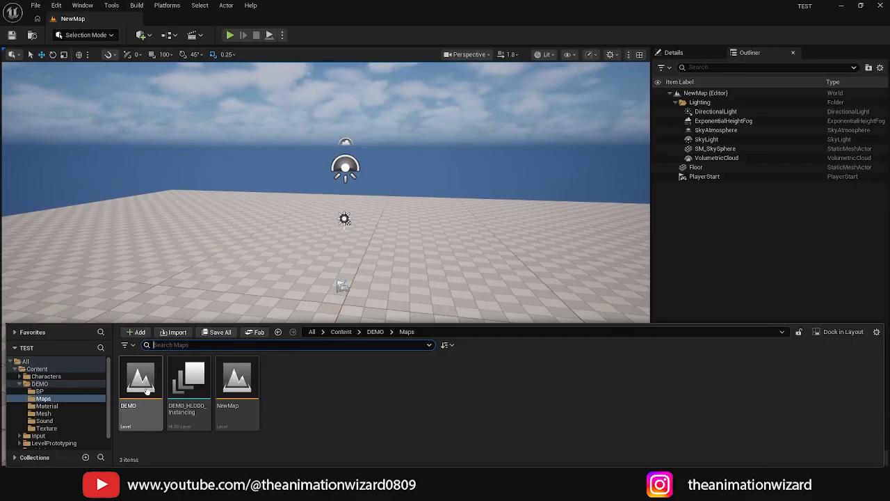
double_click(153, 395)
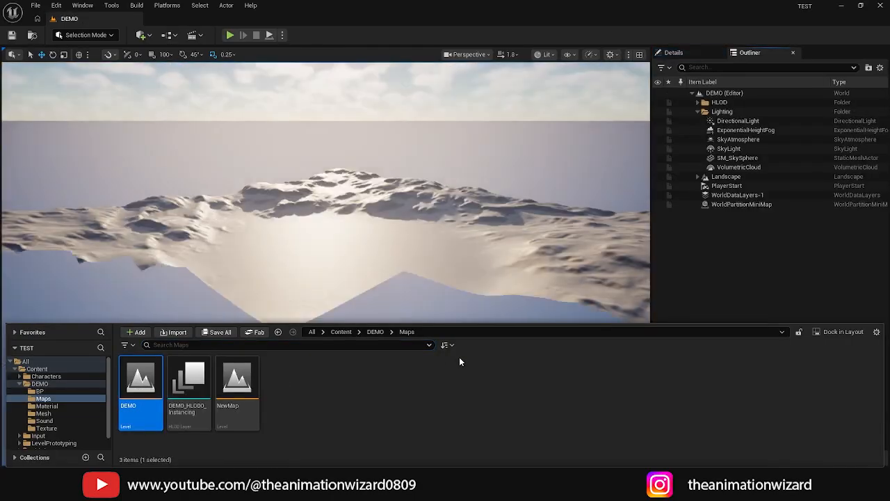
right_drag(352, 216, 387, 320)
Step: Go back to the Content folder in the Content Browser and open the DEMO folder to review its subfolders
key(ctrl+space)
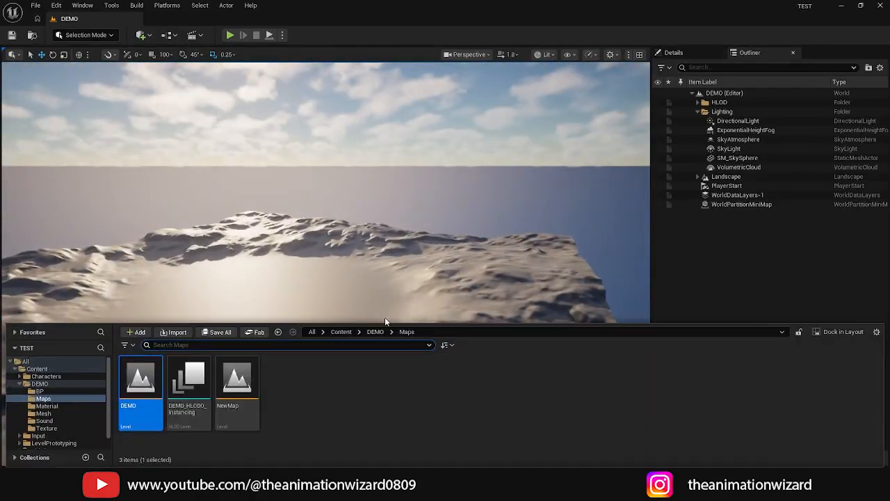
click(341, 332)
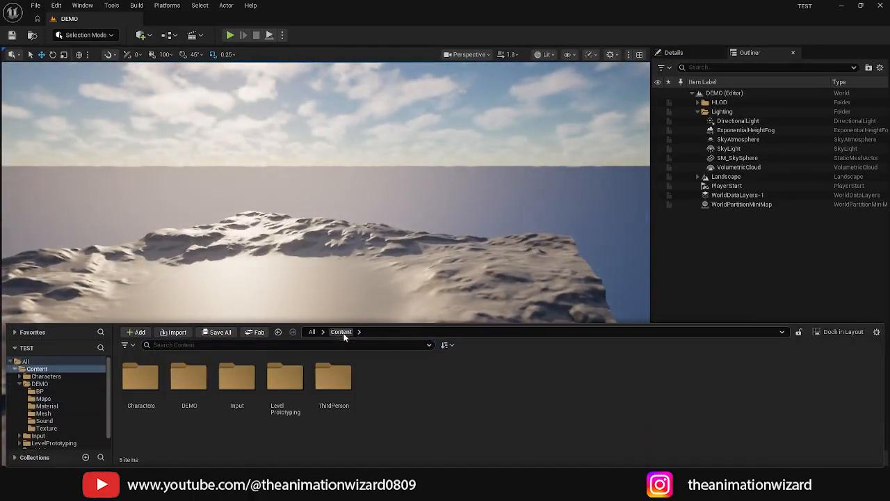
double_click(186, 383)
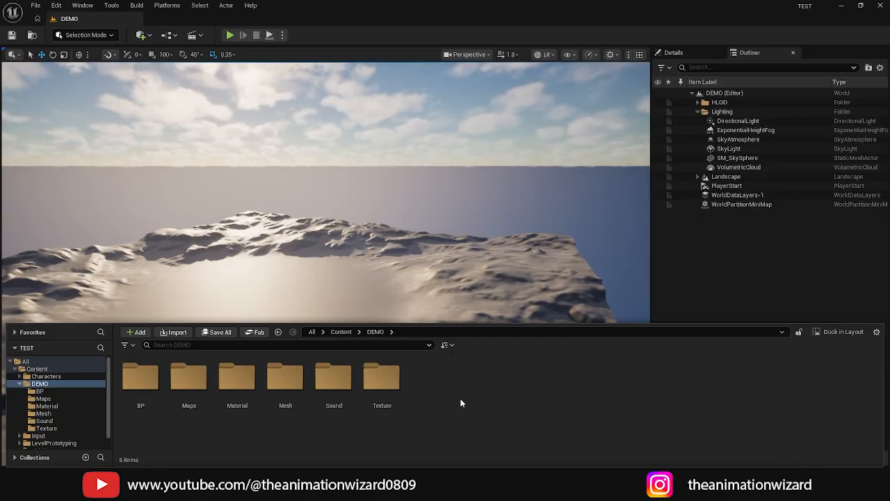
mouse_move(806, 11)
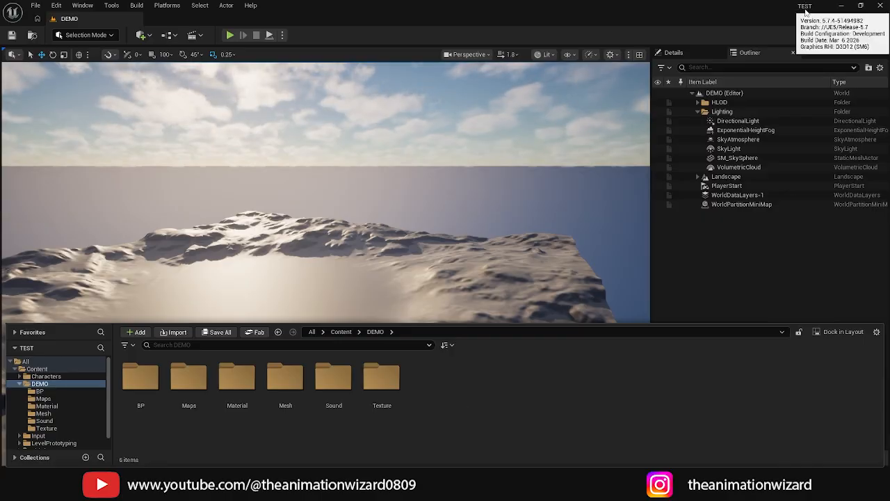